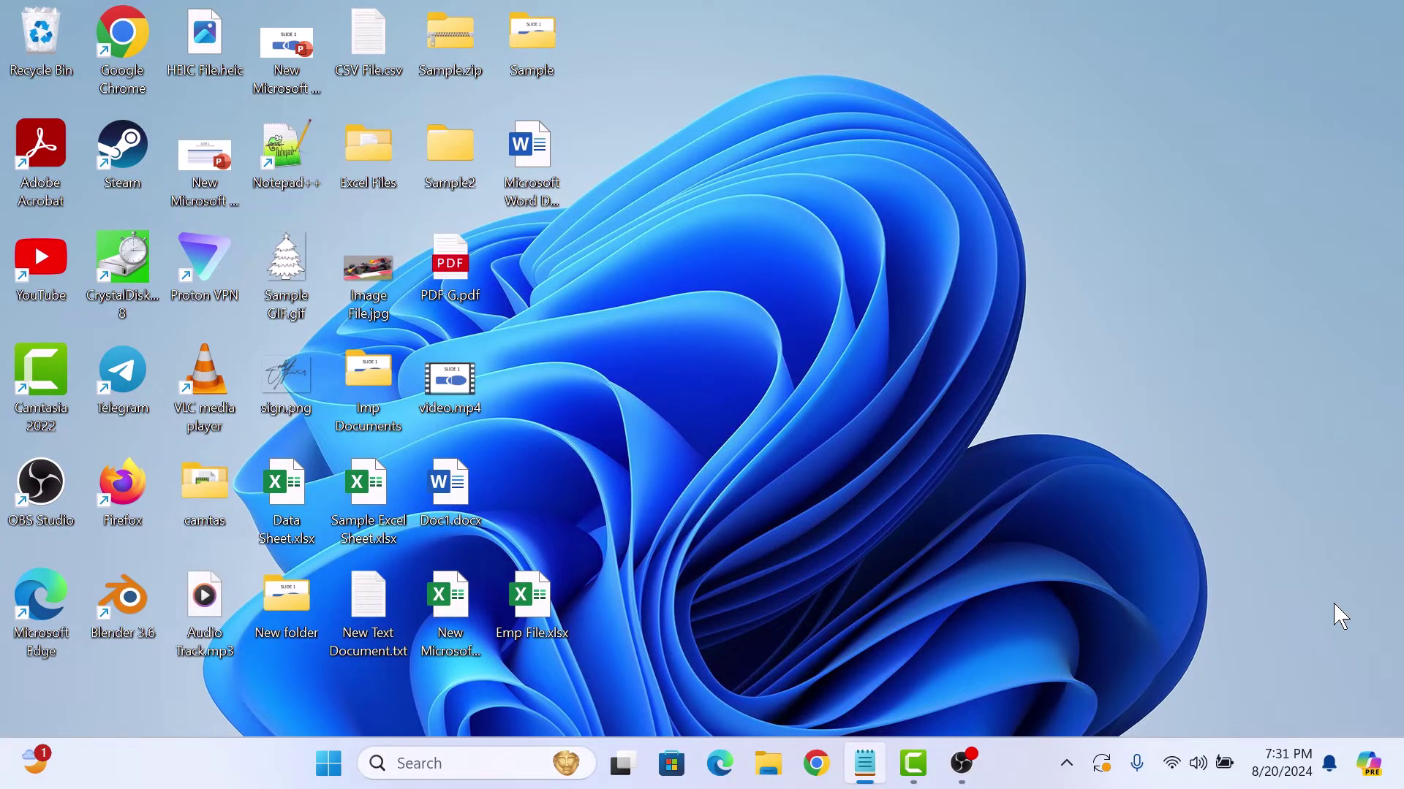
Launch Windows Settings from the Start button's right-click quick menu
{"action": "right_click", "coordinate": [329, 764]}
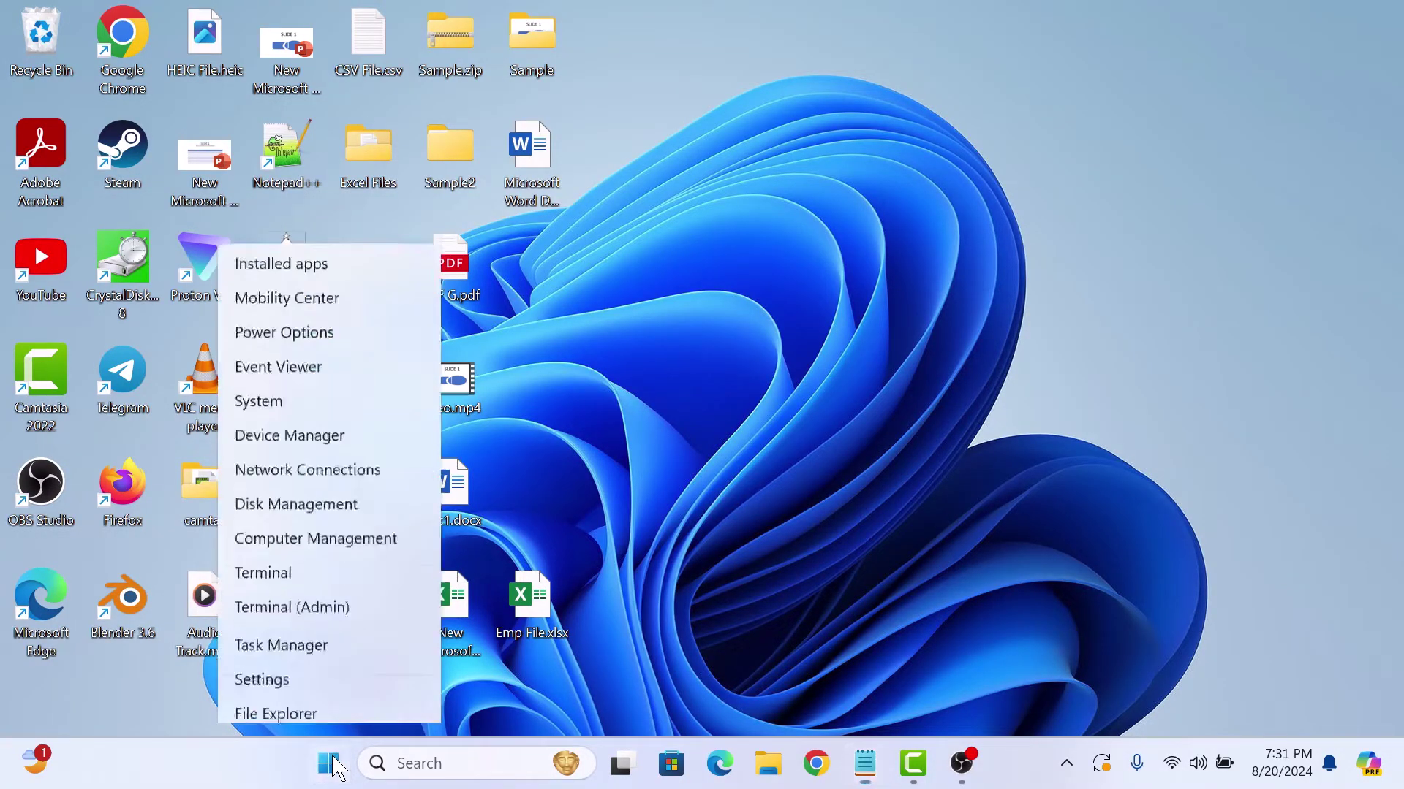
{"action": "left_click", "coordinate": [359, 532]}
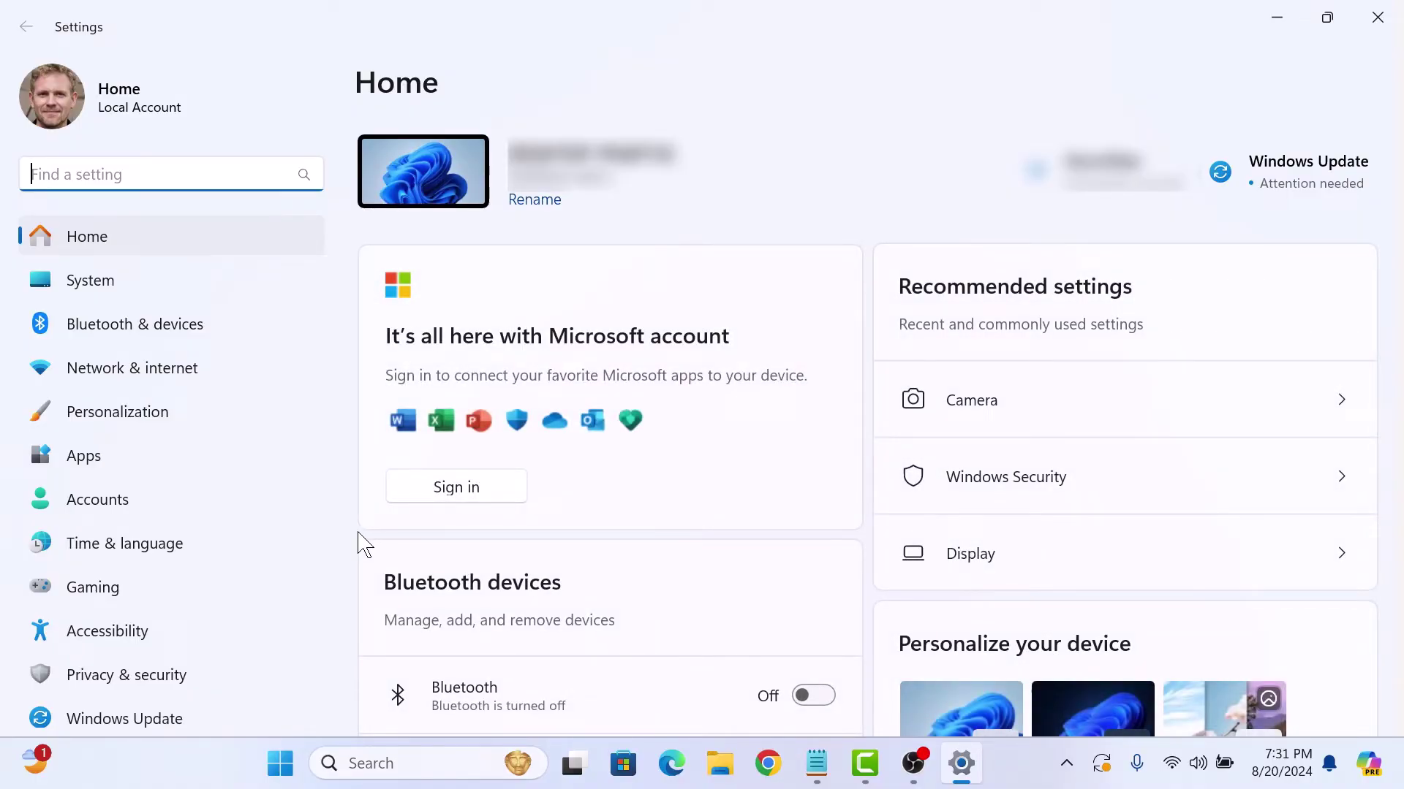
Switch to the Privacy & security page from the sidebar
{"action": "left_click", "coordinate": [163, 678]}
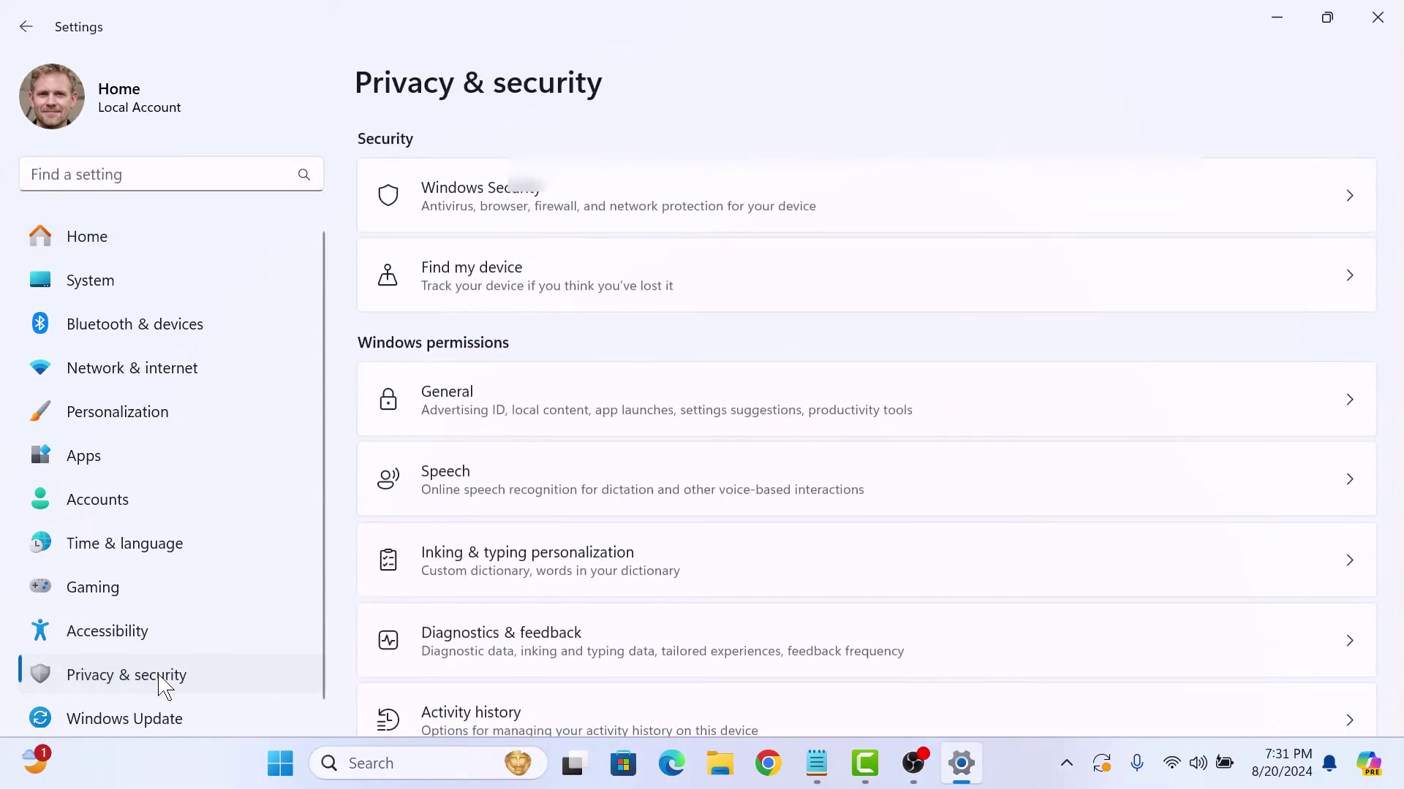
{"action": "scroll", "coordinate": [1181, 418], "scroll_direction": "down", "scroll_amount": 4}
{"action": "scroll", "coordinate": [1218, 417], "scroll_direction": "down", "scroll_amount": 2}
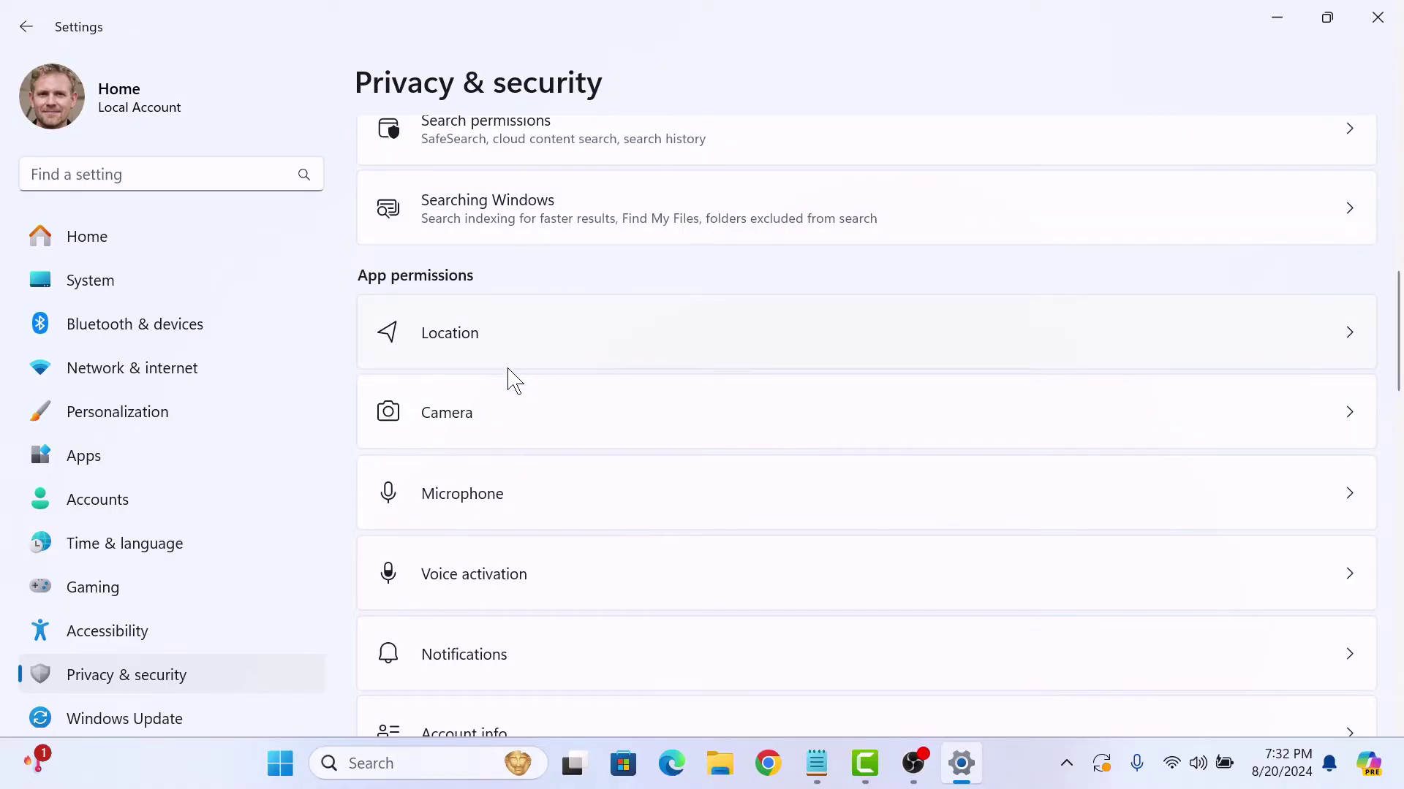
Open the Camera entry under App permissions
{"action": "left_click", "coordinate": [548, 423]}
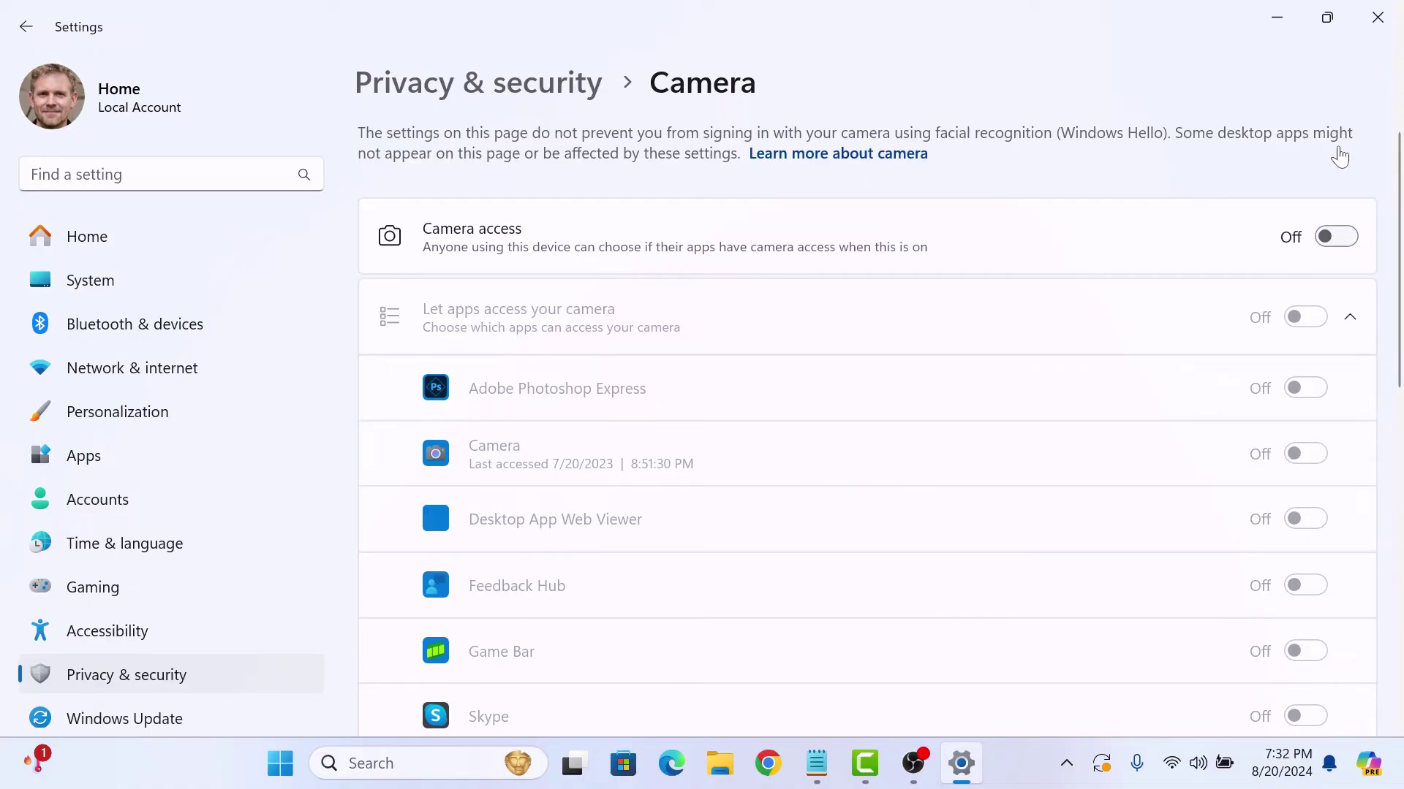
Switch the Camera access toggle on so apps can use the camera
{"action": "left_click", "coordinate": [1356, 242]}
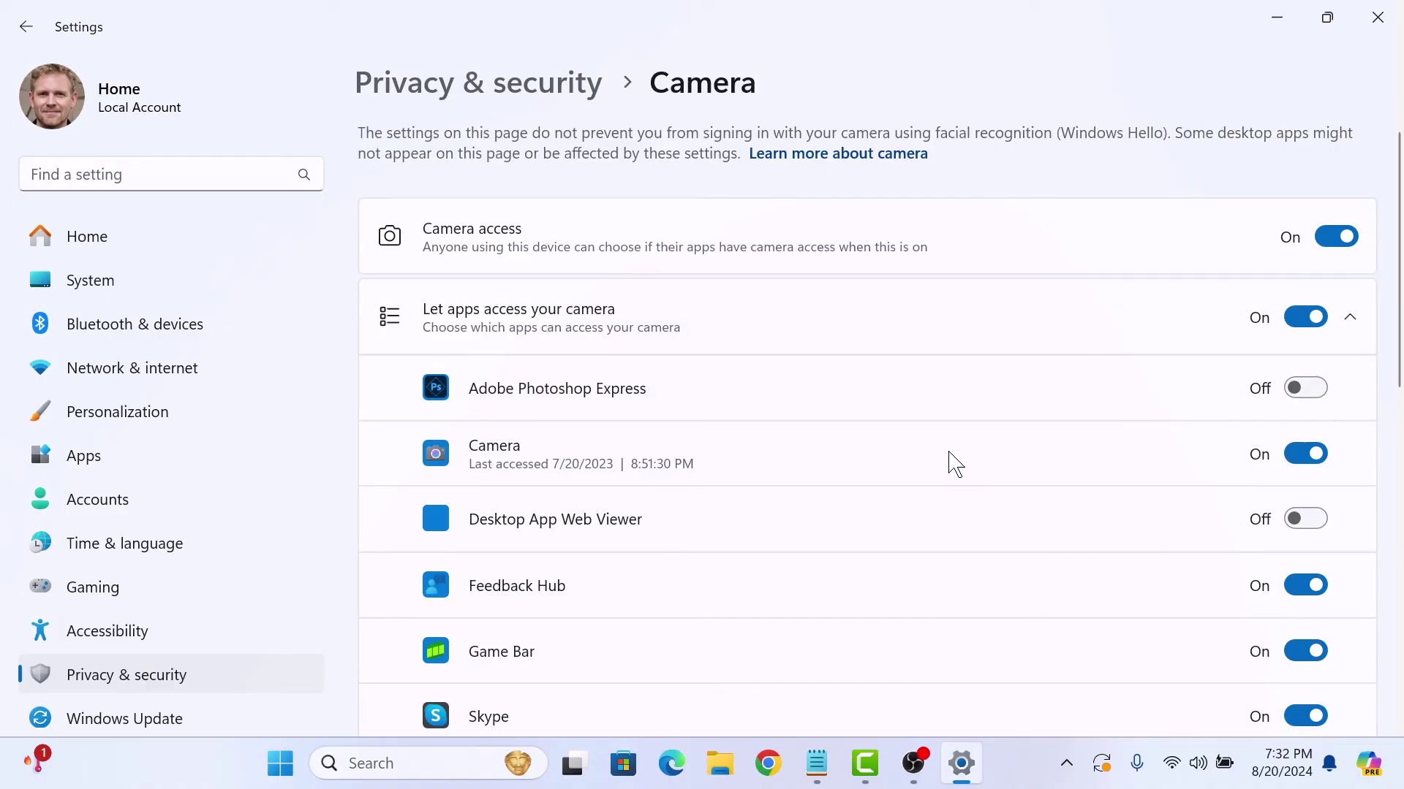
{"action": "left_click_drag", "start_coordinate": [1399, 355], "coordinate": [1401, 538]}
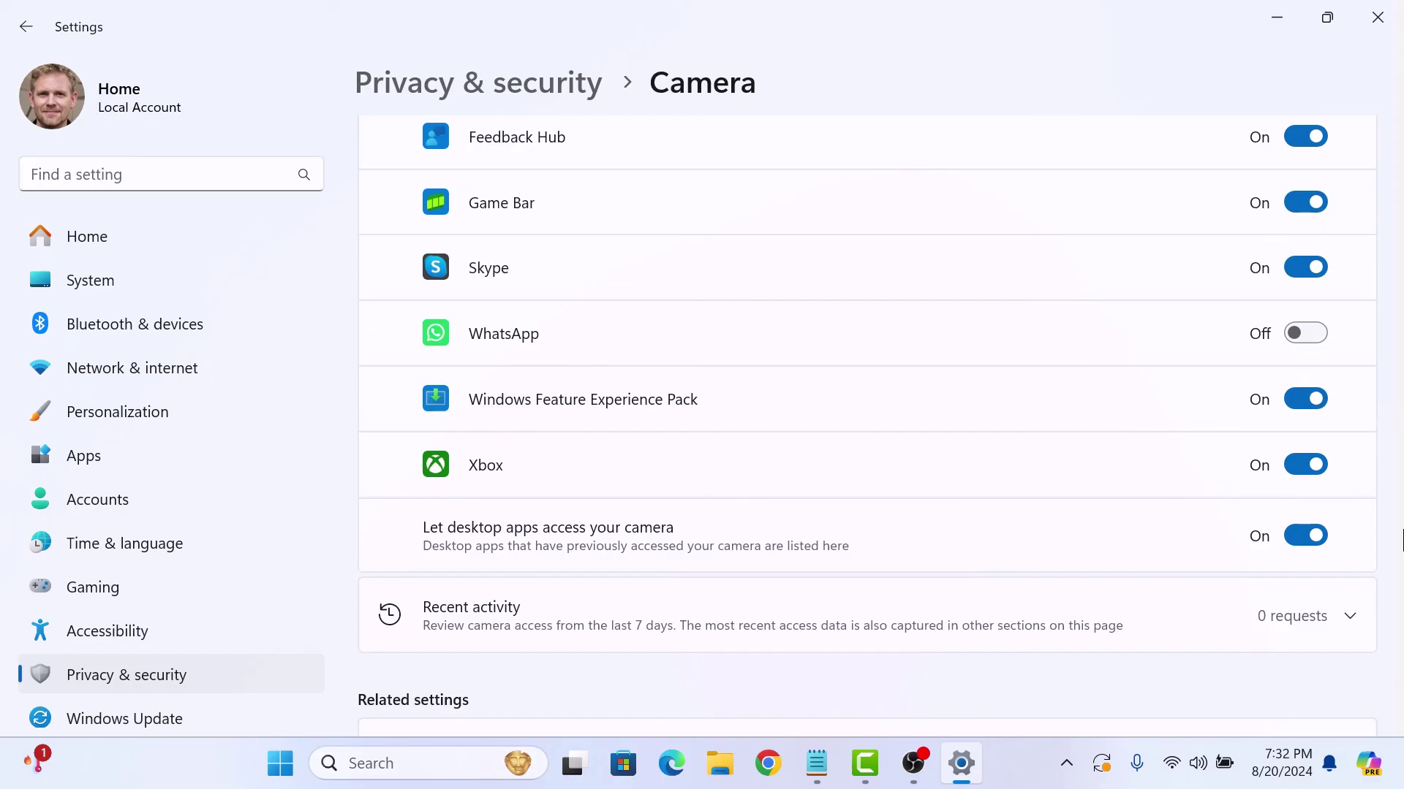
{"action": "left_click_drag", "start_coordinate": [1402, 538], "coordinate": [1402, 287]}
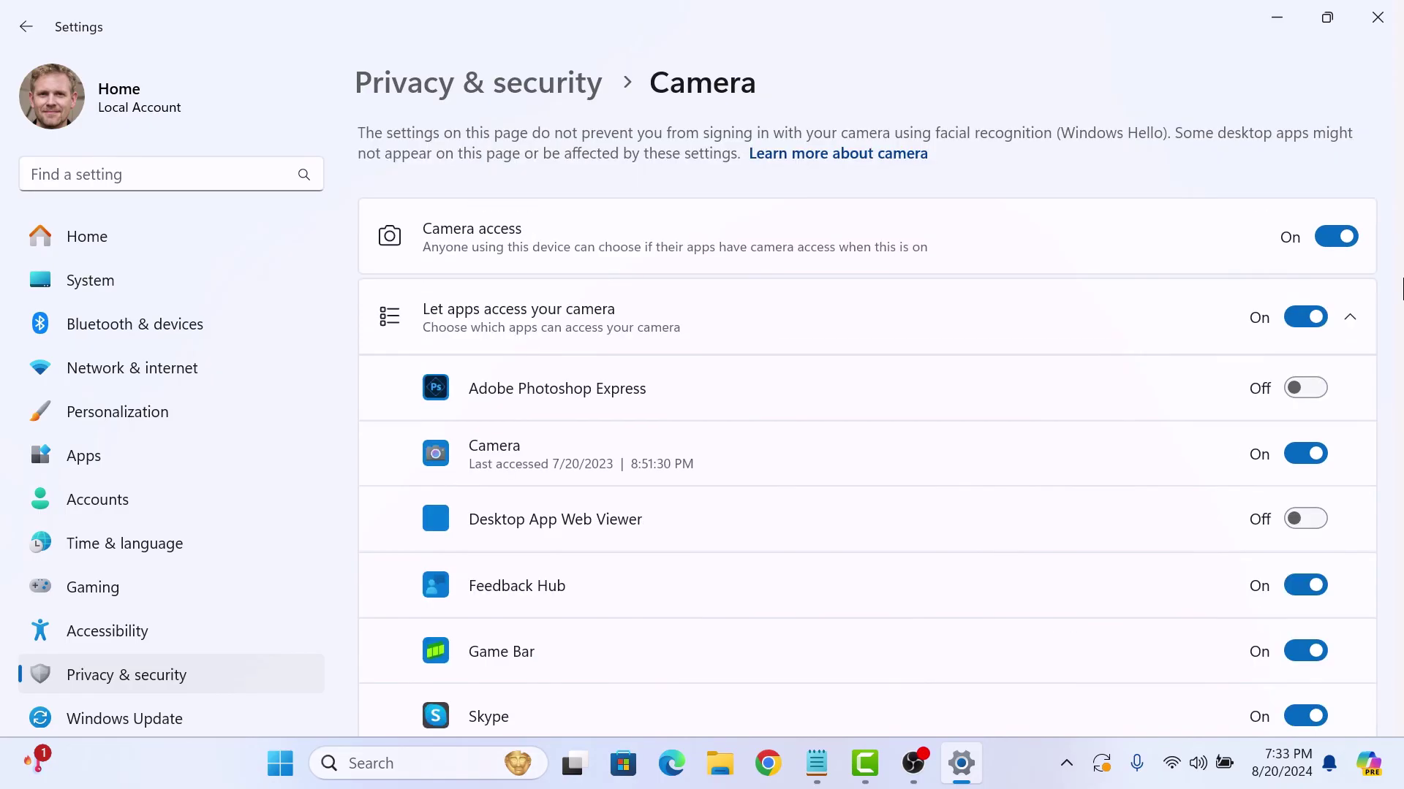